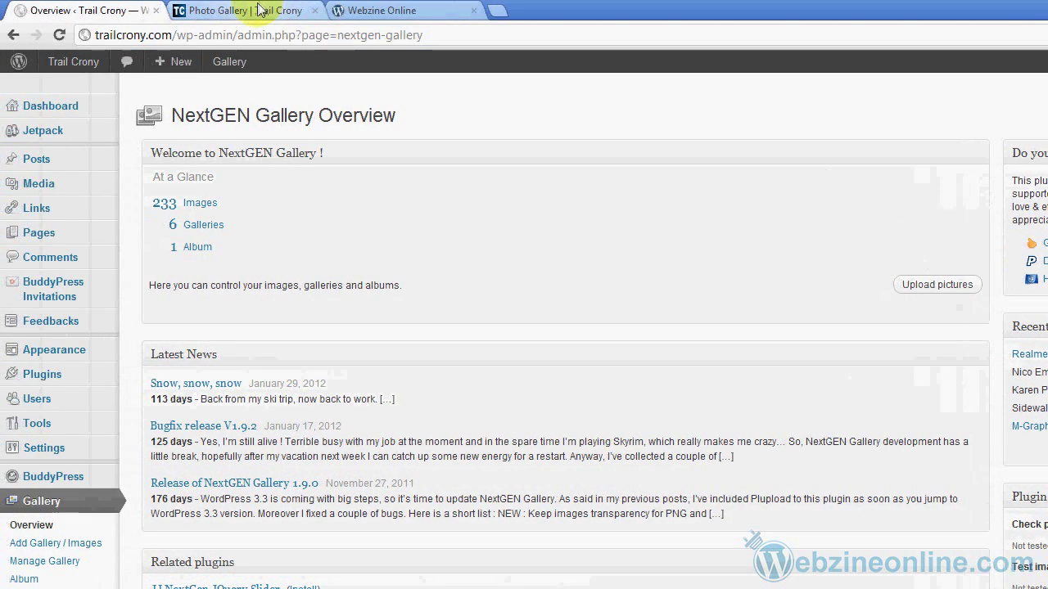
View the public Photo Gallery page and look through the Gloss Mountains Oklahoma gallery.
click(270, 10)
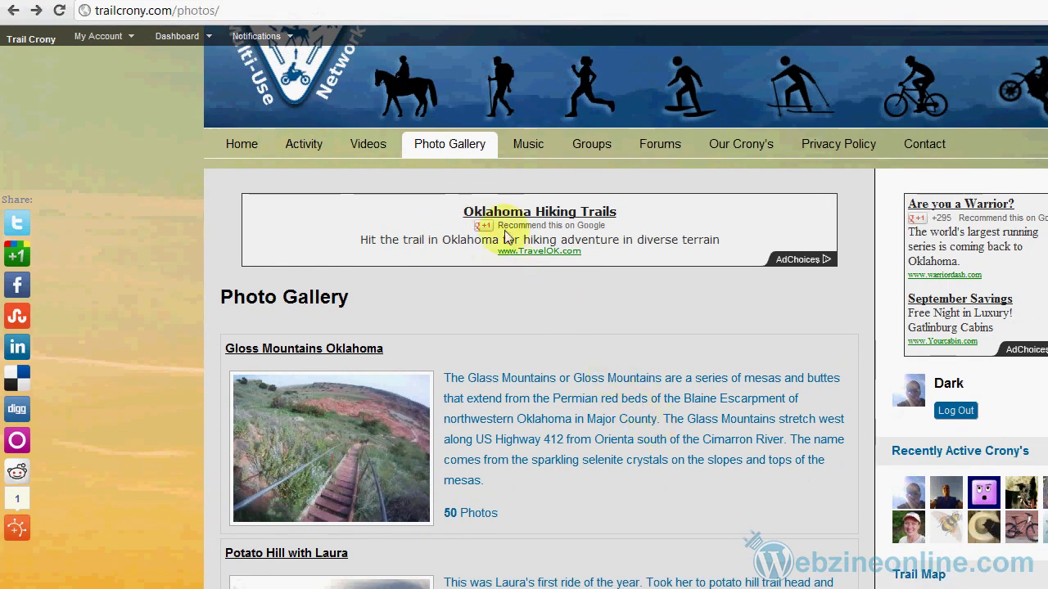
scroll(522, 424, down, 3)
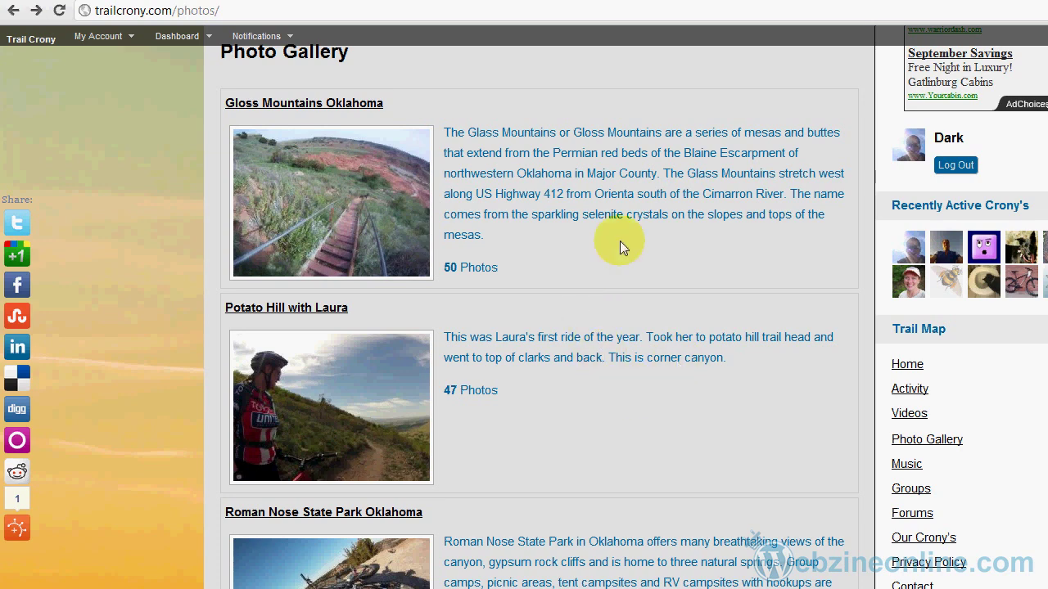
click(380, 218)
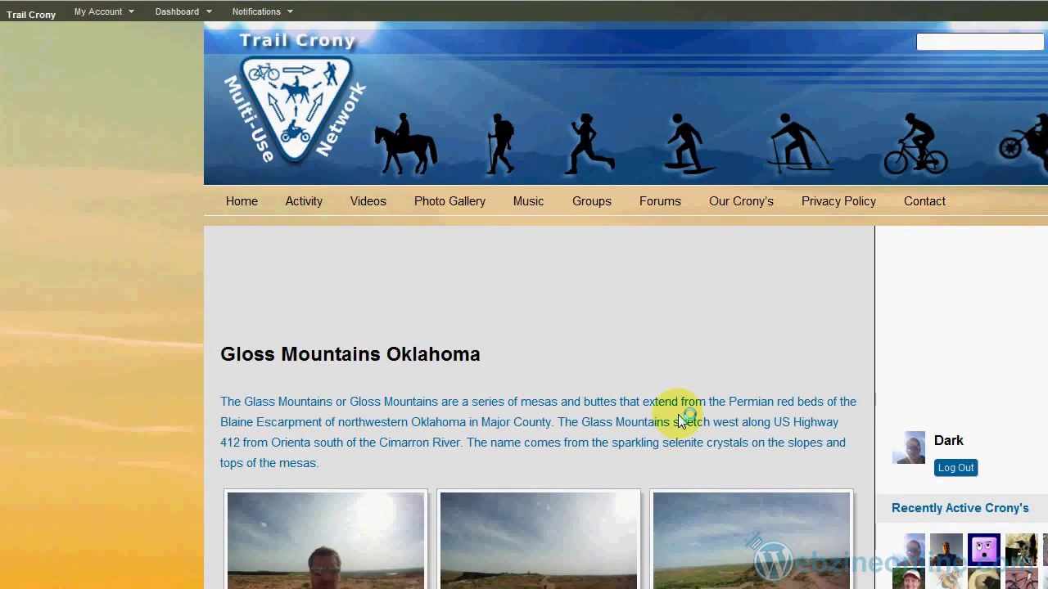
scroll(682, 421, down, 3)
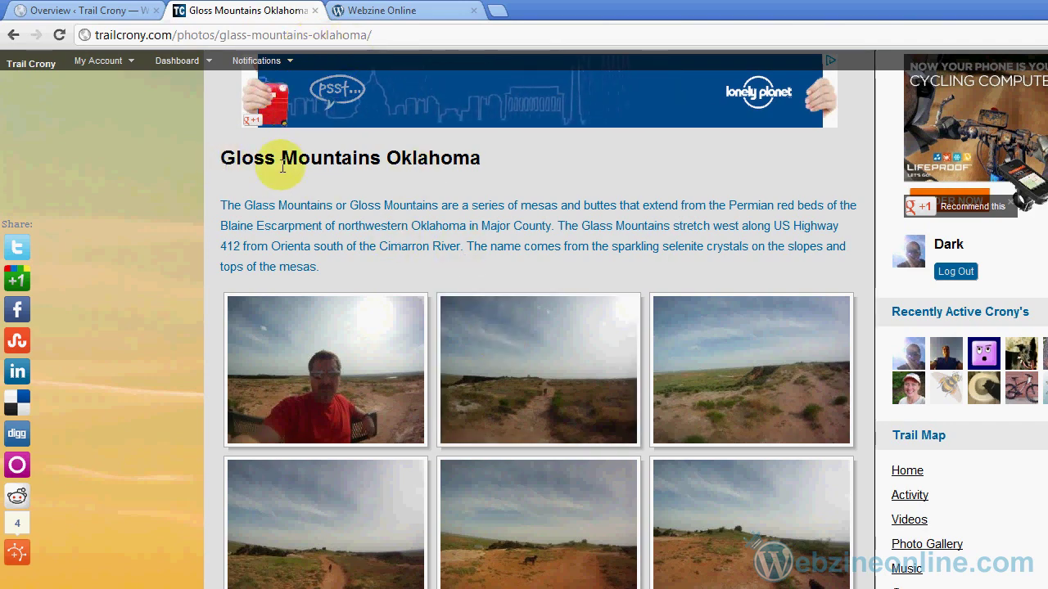
scroll(475, 351, down, 3)
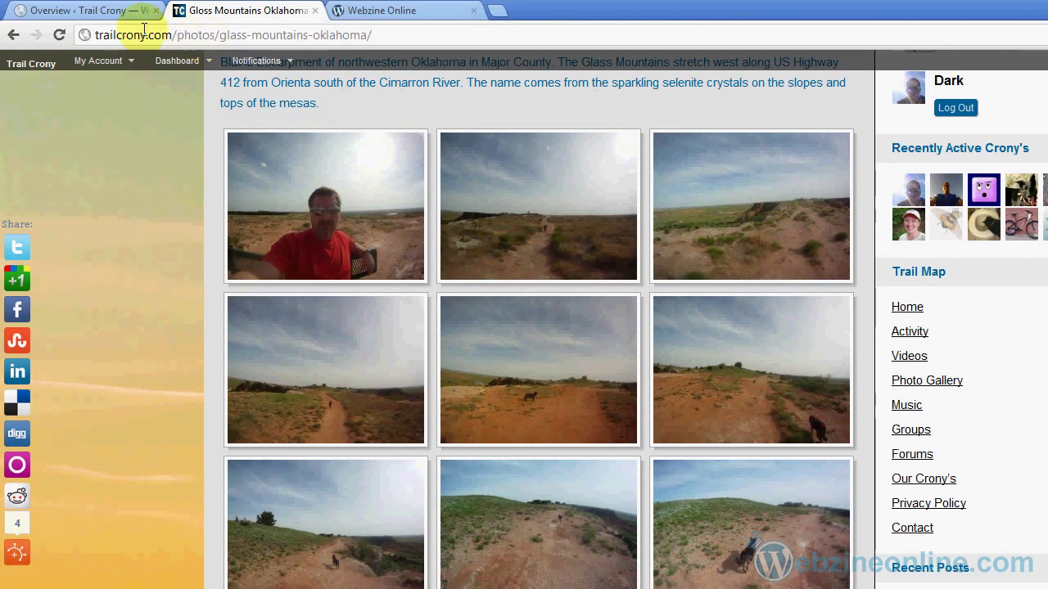
Add a new gallery named "Grove Creek 9-30-11" in the site's gallery administration.
click(104, 18)
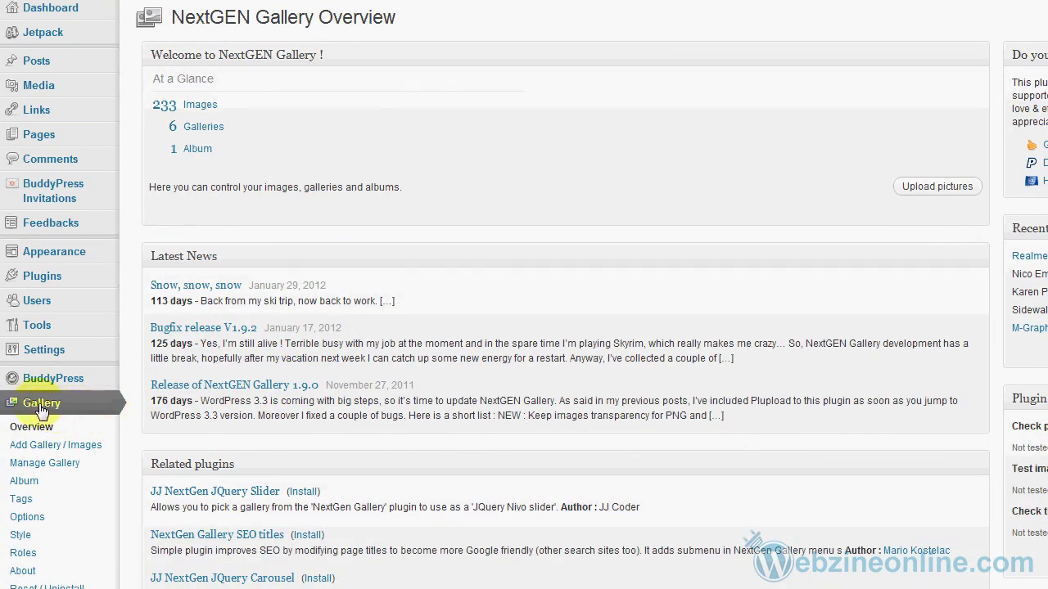
click(40, 407)
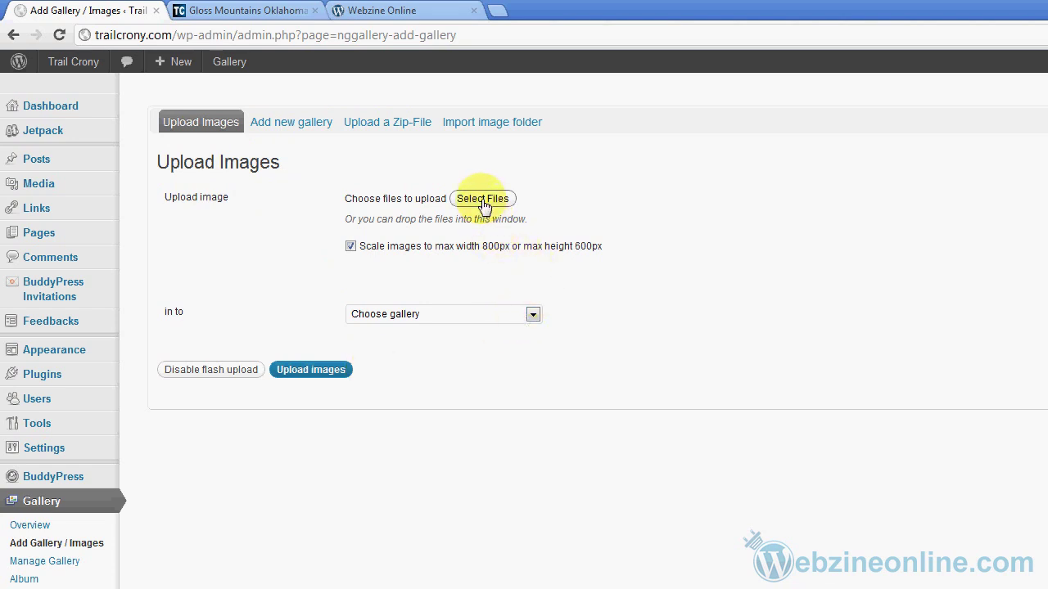
click(288, 124)
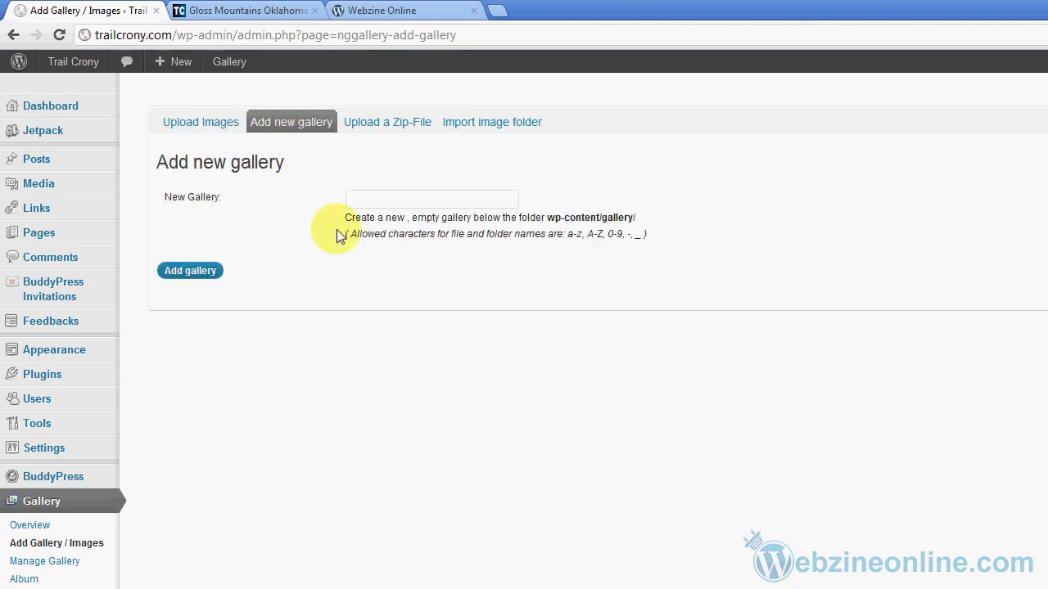
click(381, 204)
right_click(381, 204)
click(437, 290)
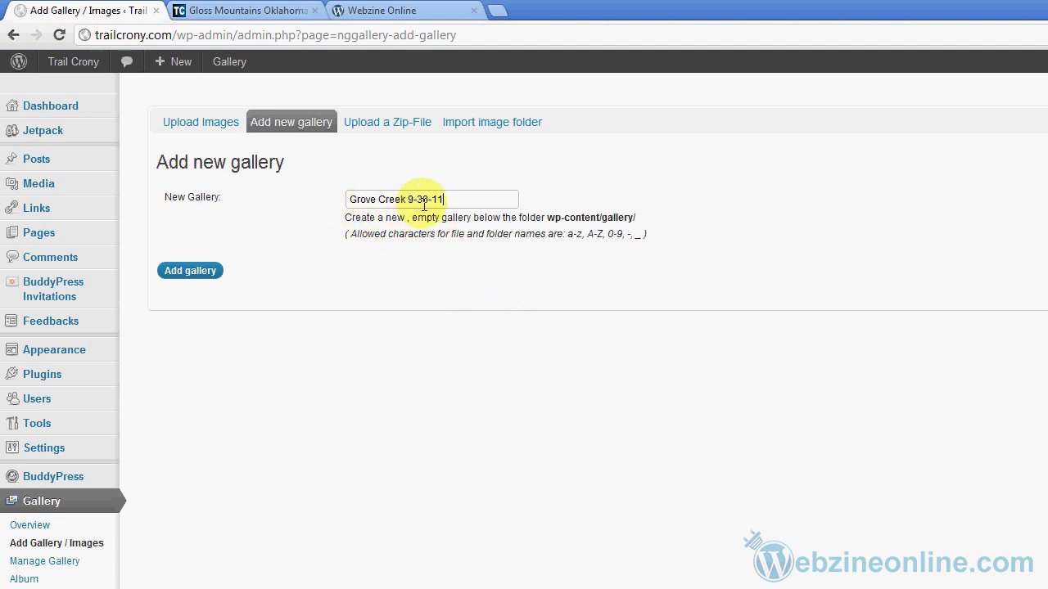
click(209, 281)
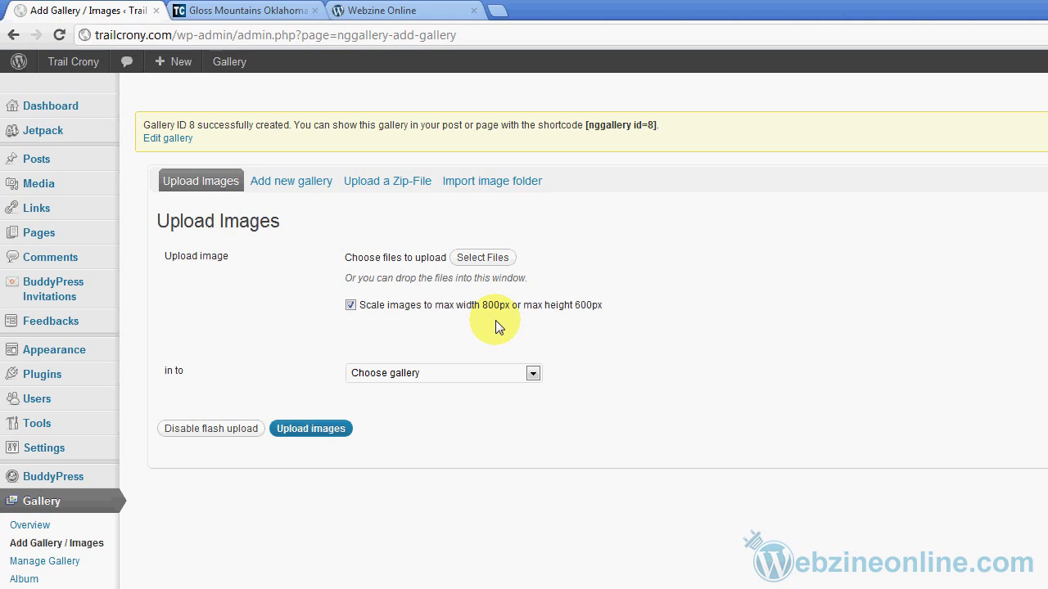
Choose all images in the desktop folder Grove Creek 9-30-11 as the files for upload.
click(492, 258)
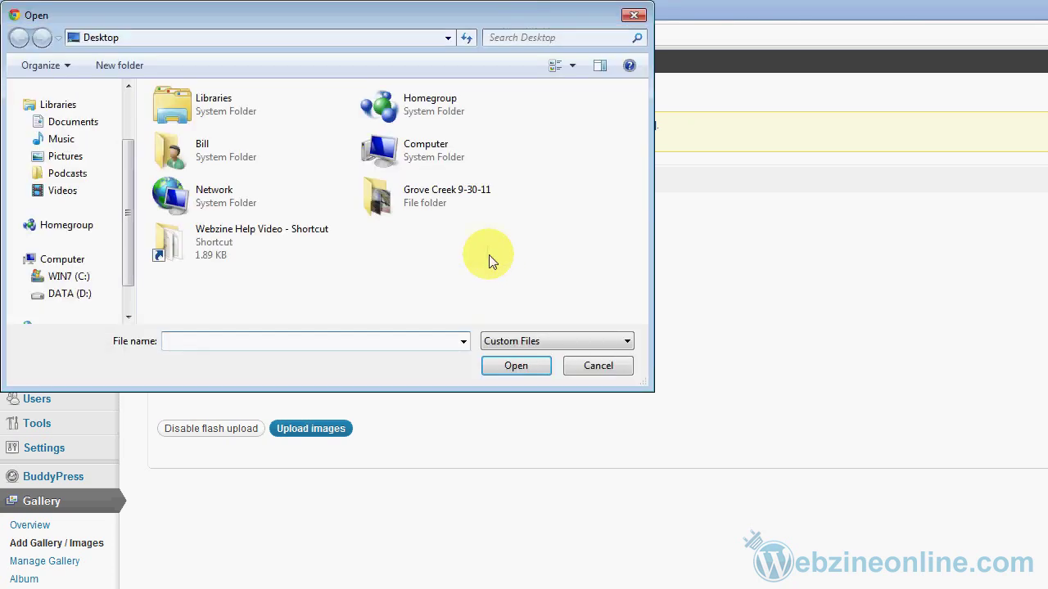
double_click(407, 205)
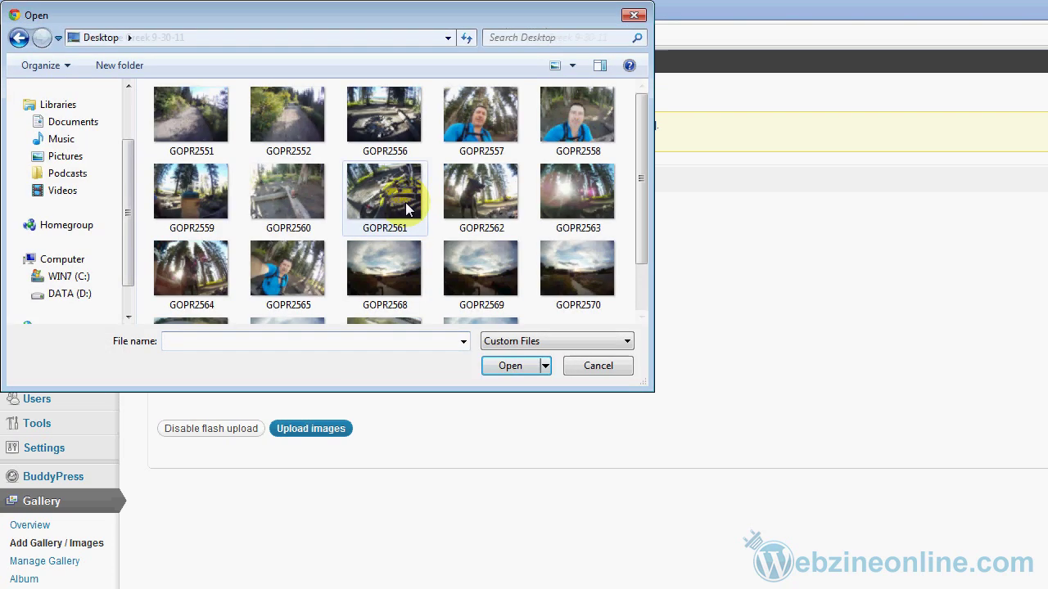
click(193, 113)
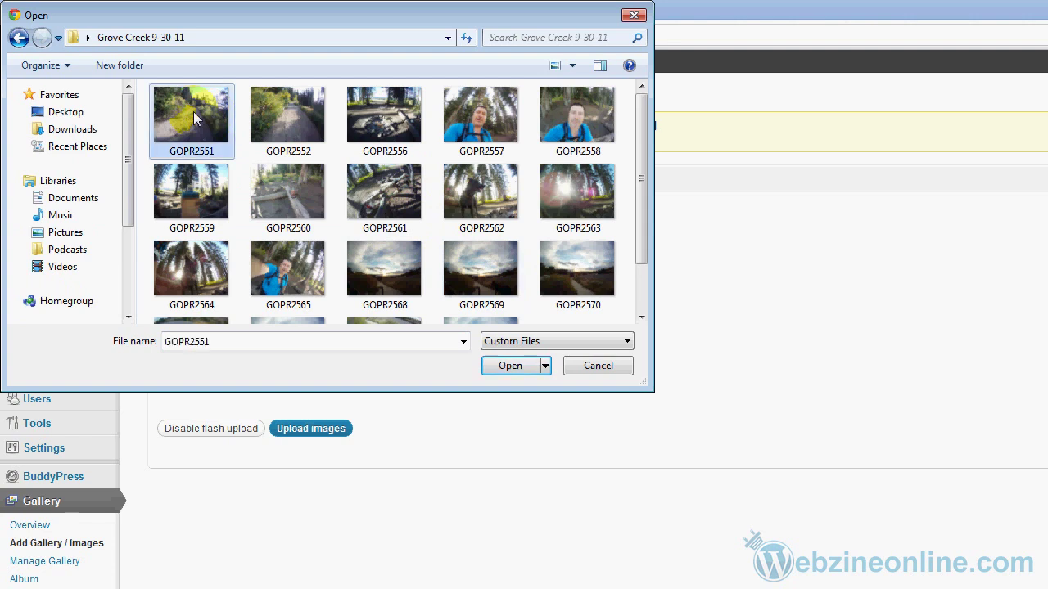
key(ctrl+a)
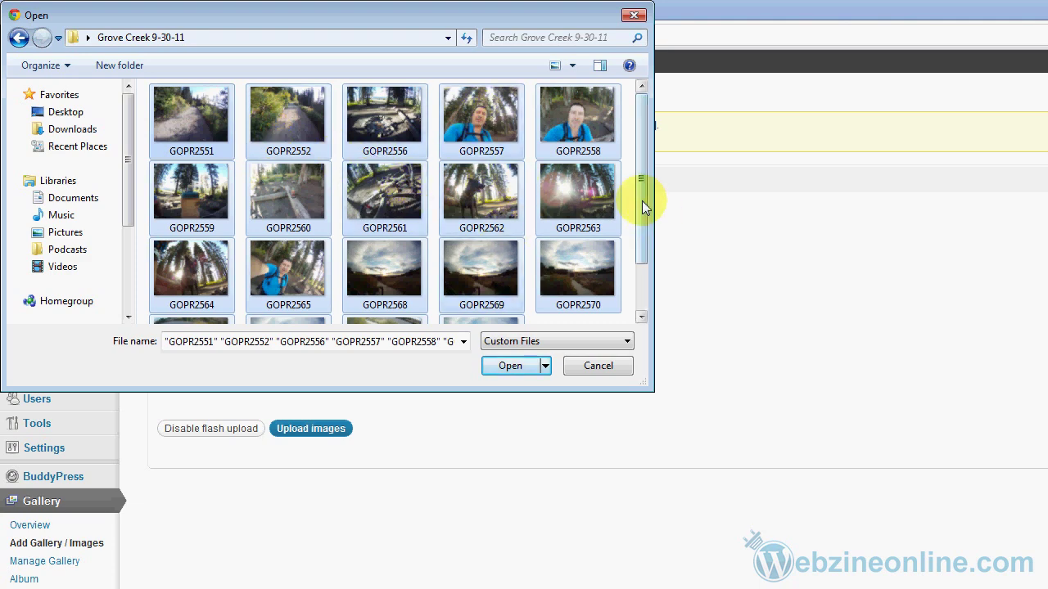
drag(642, 201, 643, 247)
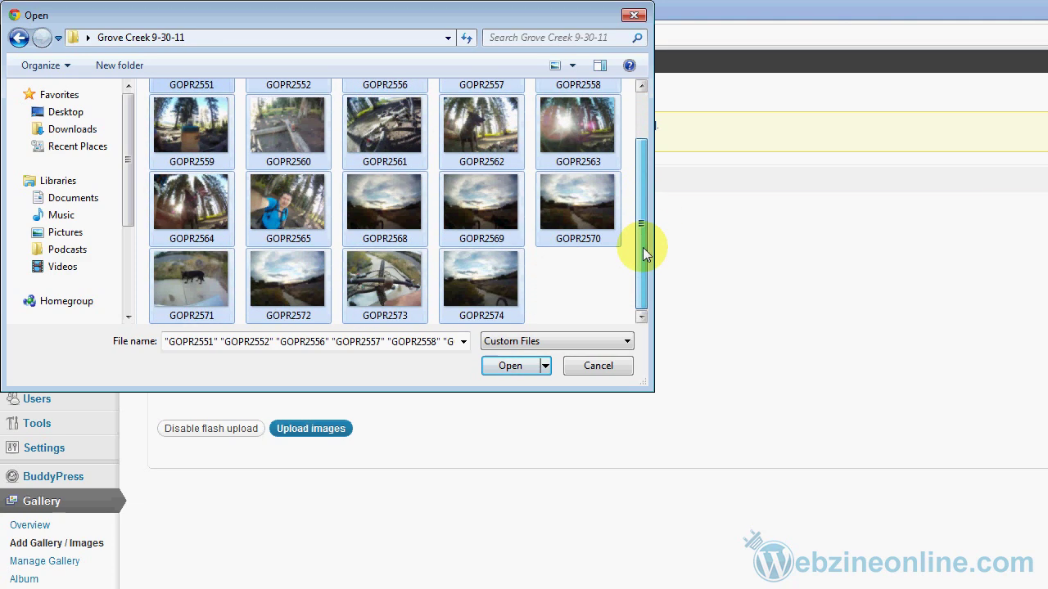
click(510, 366)
Set the destination gallery to "8 - Grove Creek 9-30-11" and upload the chosen images.
scroll(654, 392, down, 3)
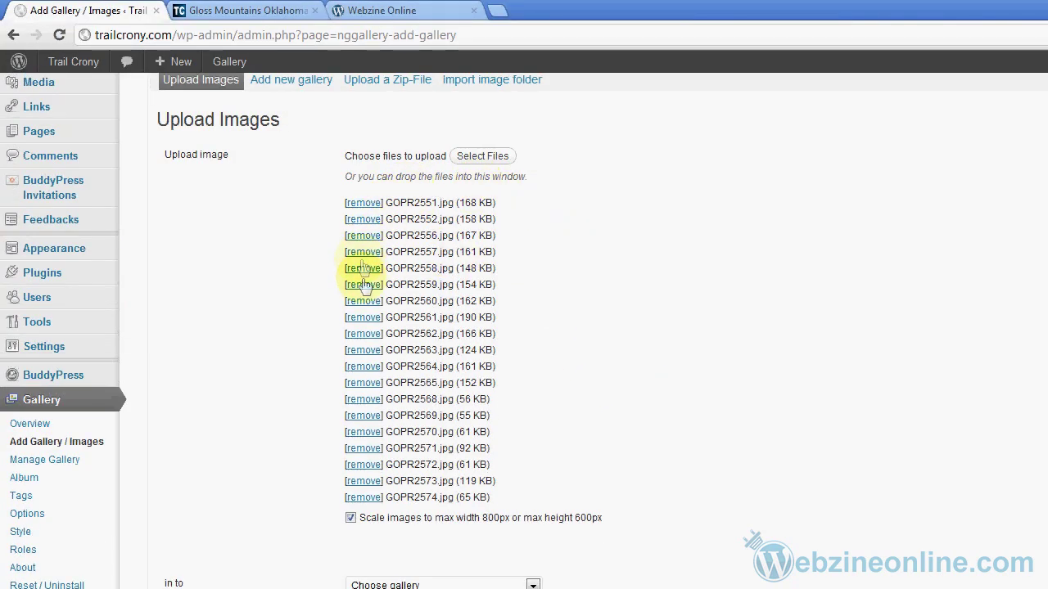
scroll(467, 433, down, 3)
scroll(528, 456, down, 2)
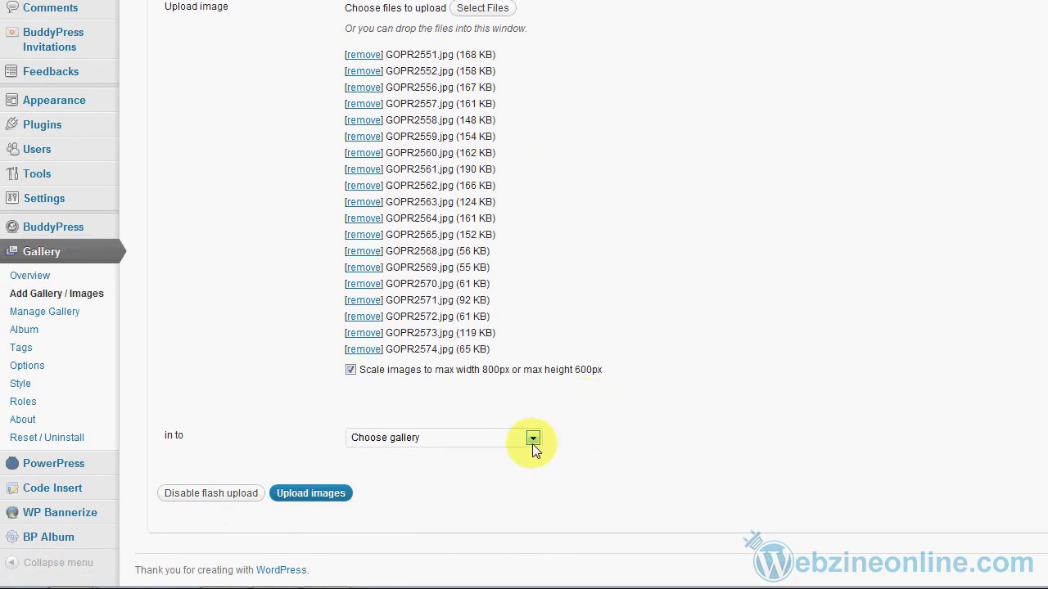
click(533, 441)
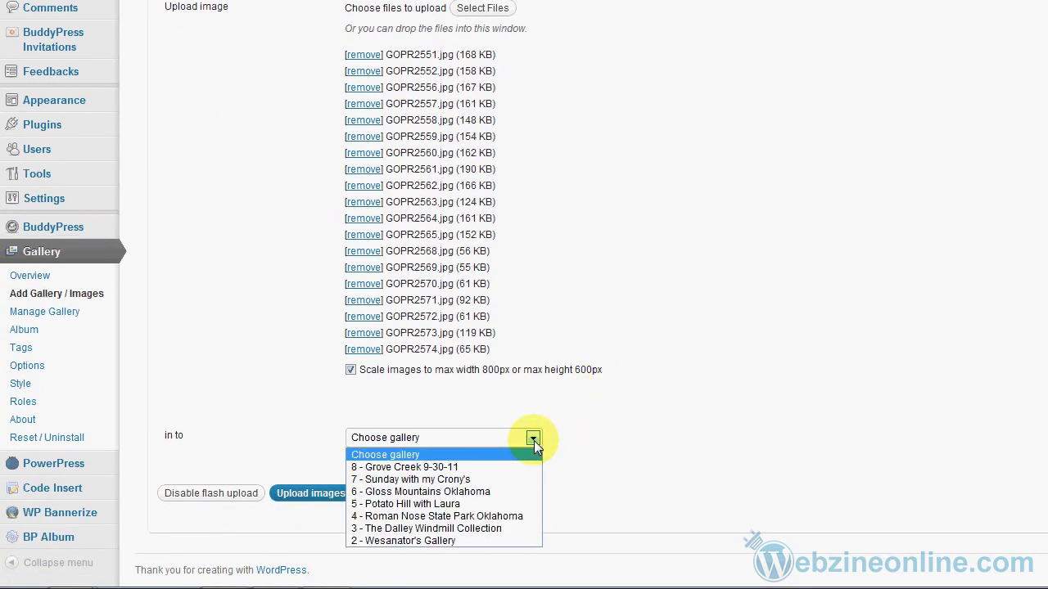
click(500, 468)
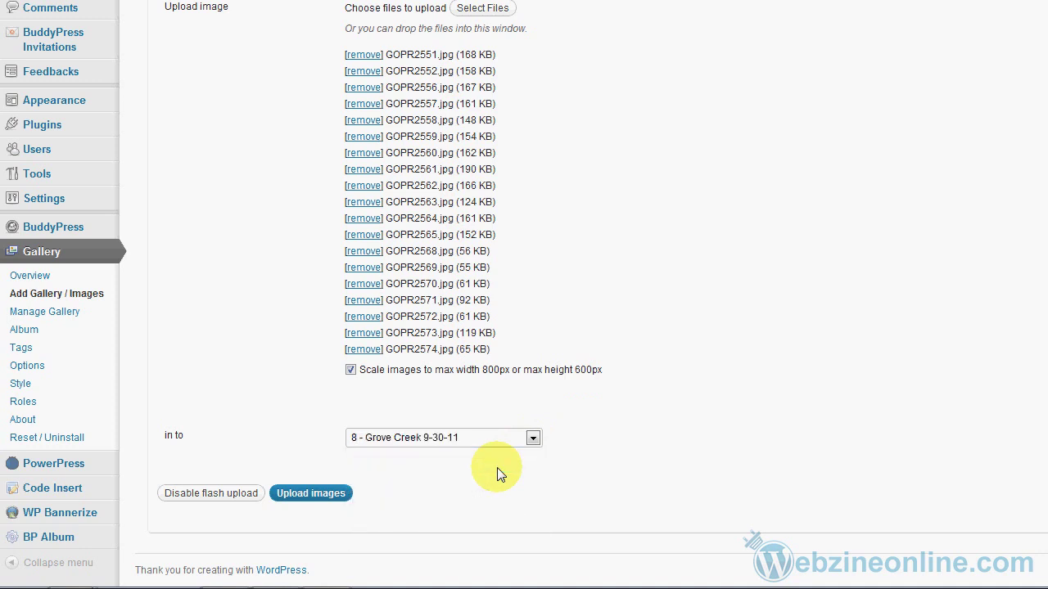
click(303, 495)
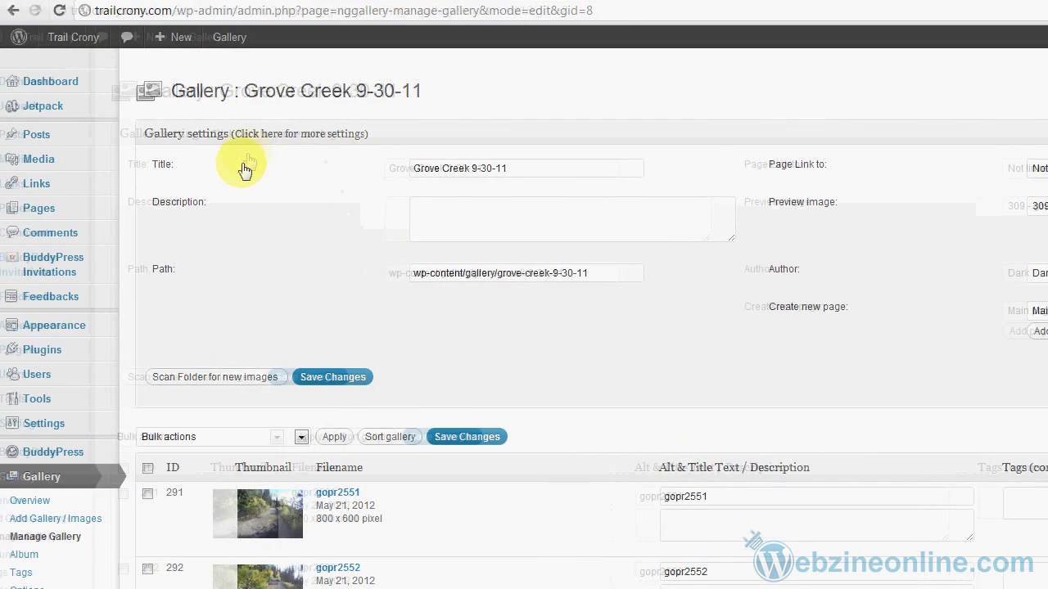
Enter "Test Gallery" as the description of the Grove Creek 9-30-11 gallery.
drag(522, 168, 402, 168)
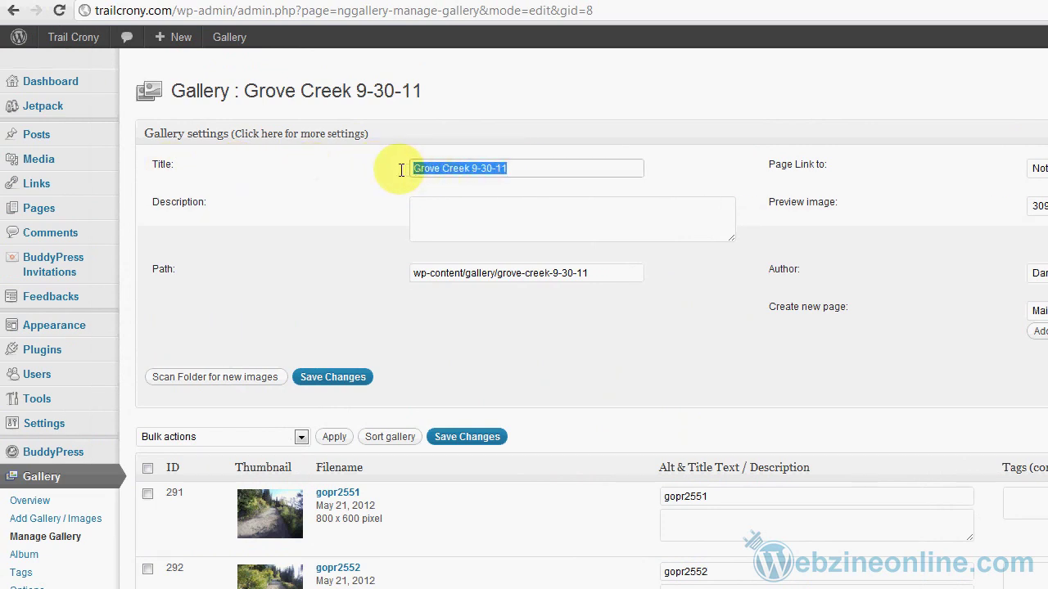
click(434, 211)
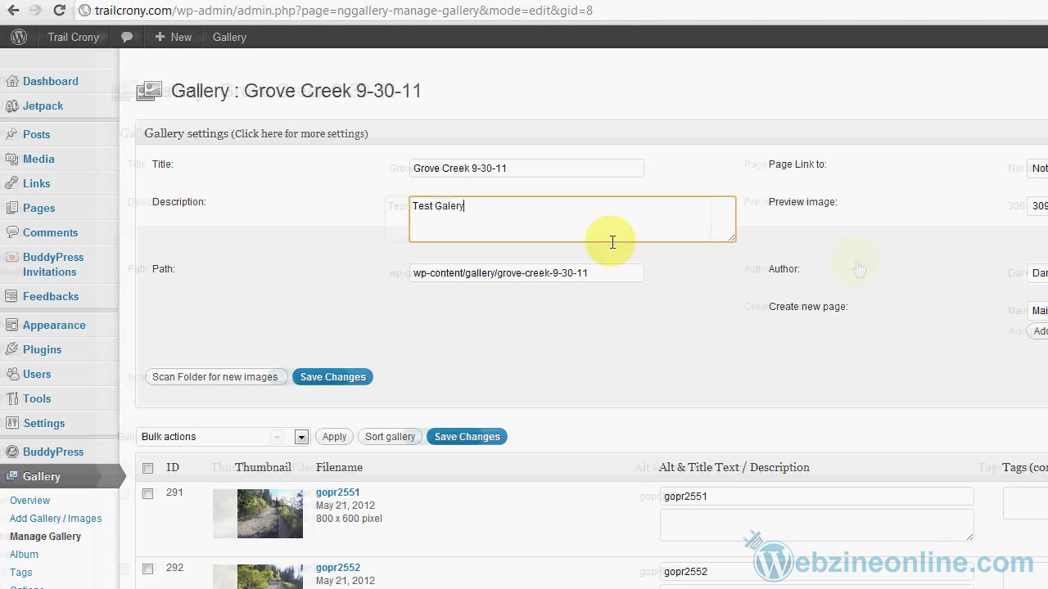
click(401, 206)
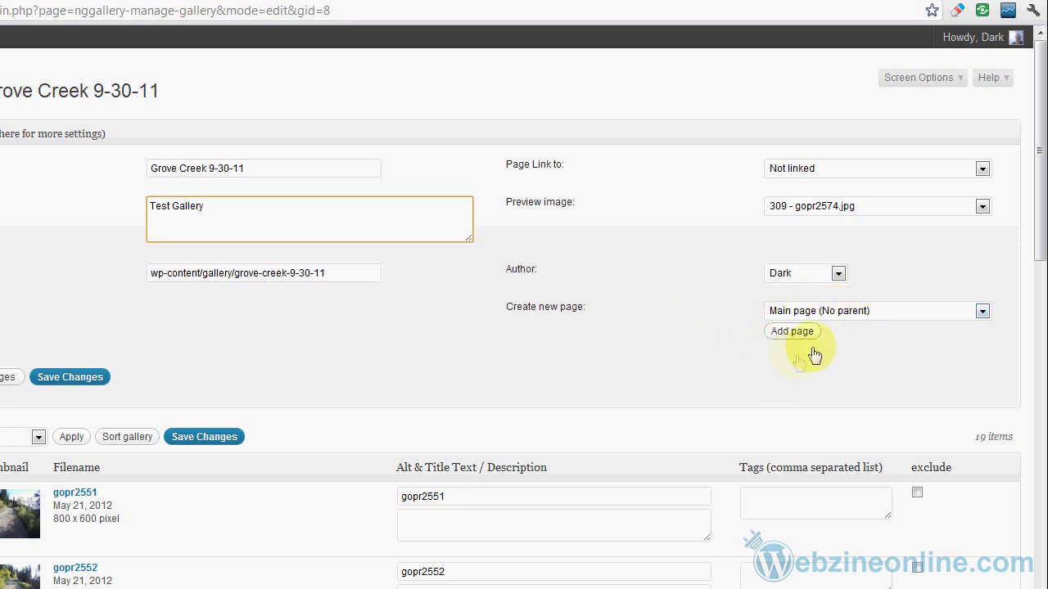
Create a new page for the Grove Creek 9-30-11 gallery with Photo Gallery as its parent page.
click(981, 312)
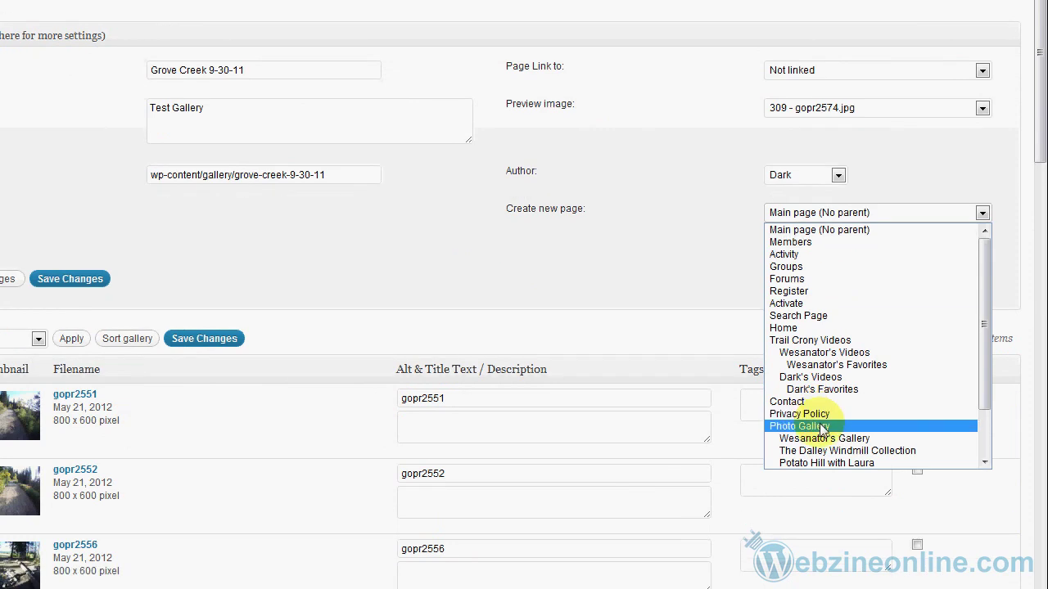
click(821, 426)
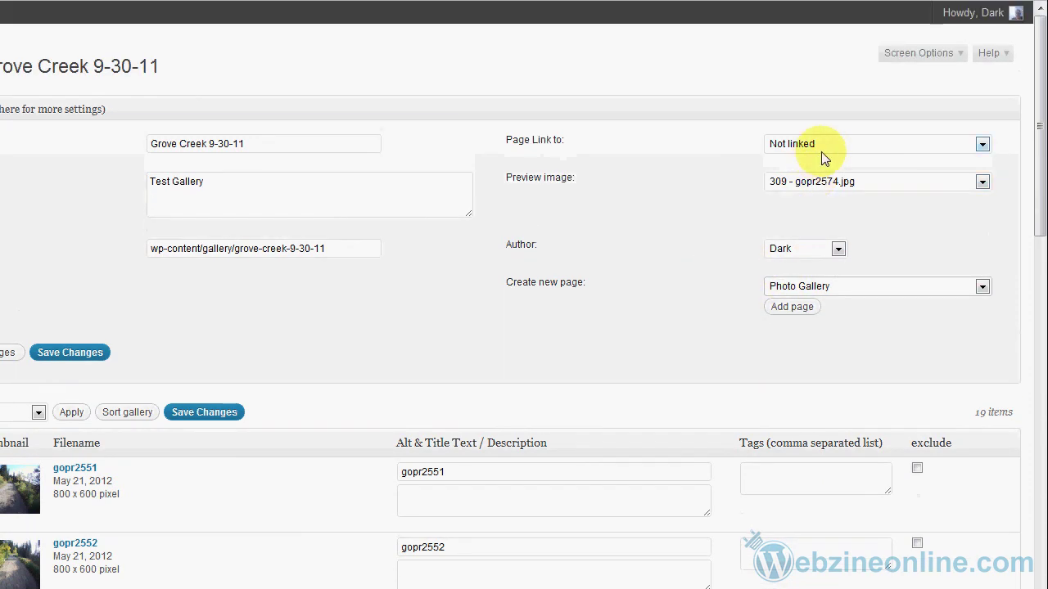
click(981, 168)
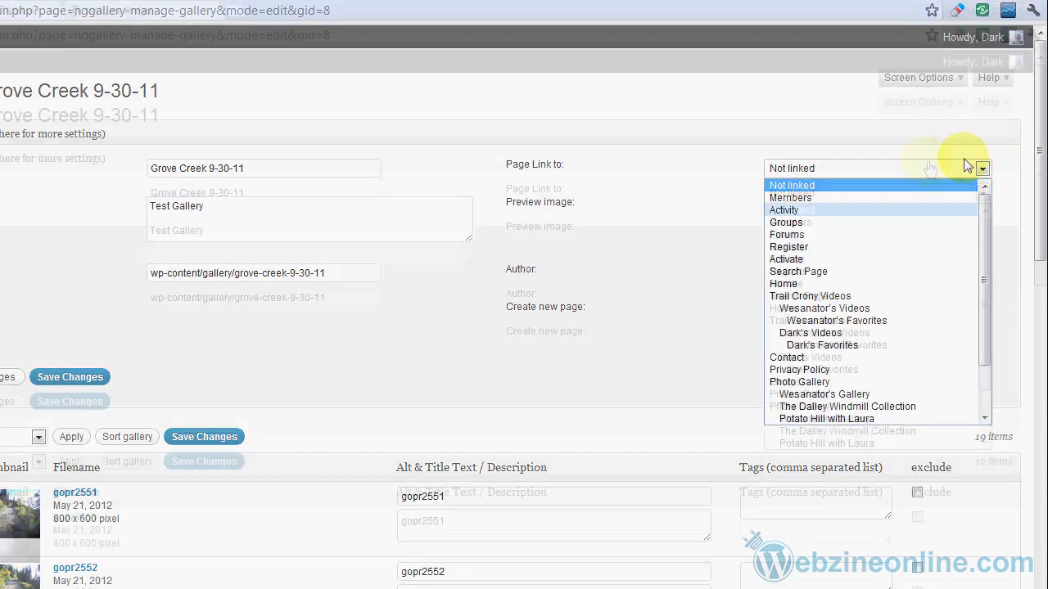
click(703, 199)
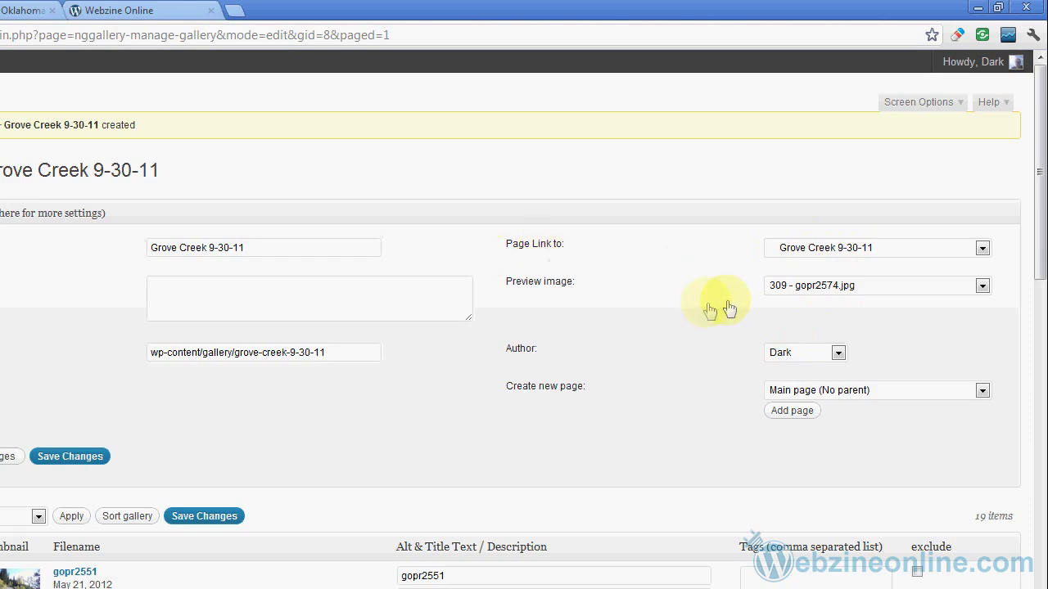
Set the gallery's preview image to "296 - gopr2559.jpg" and save the changes.
scroll(474, 417, down, 3)
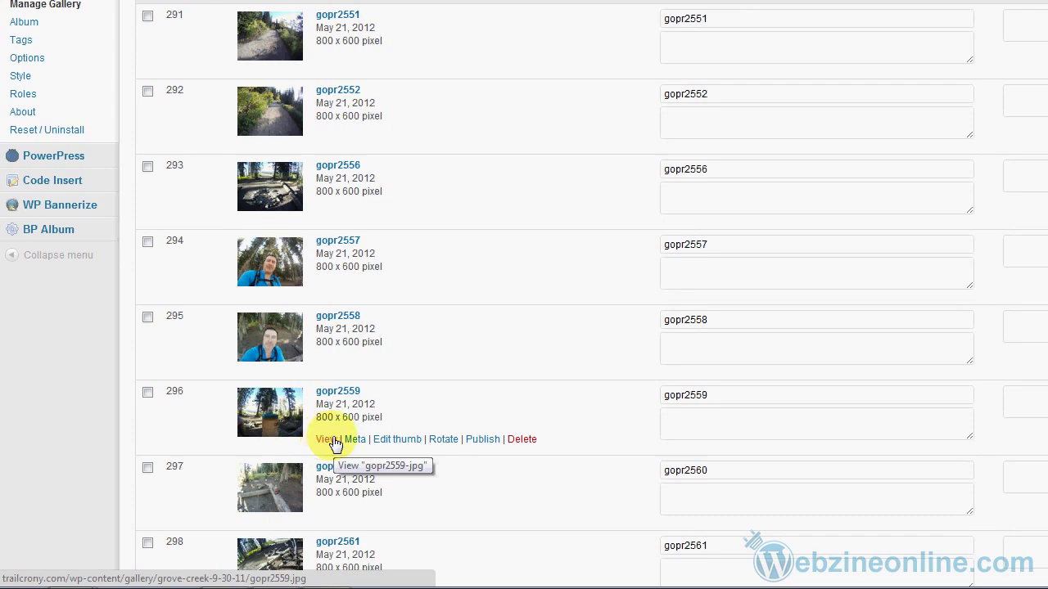
scroll(947, 293, up, 5)
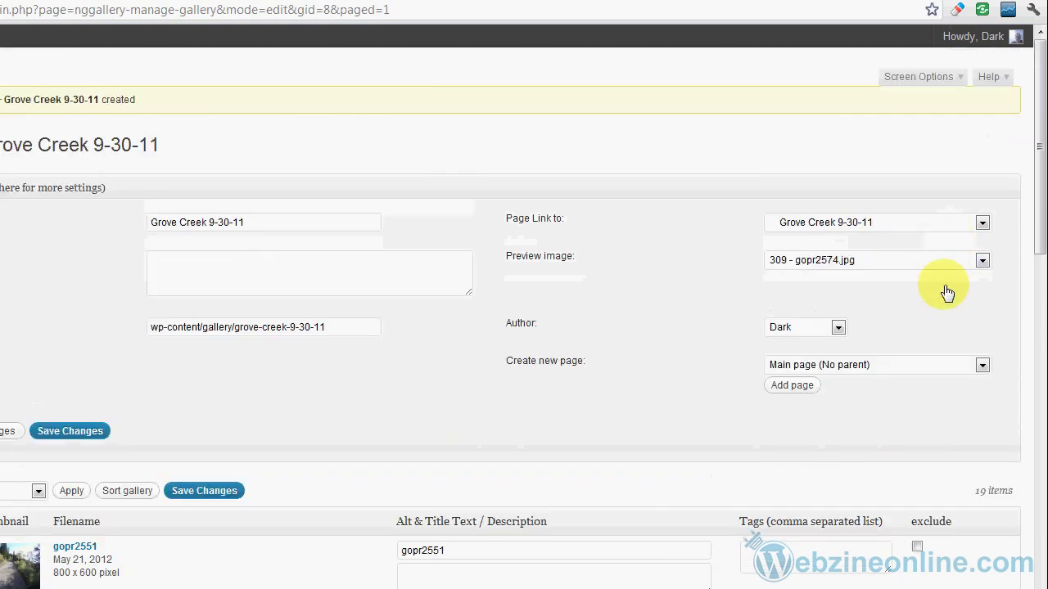
click(979, 261)
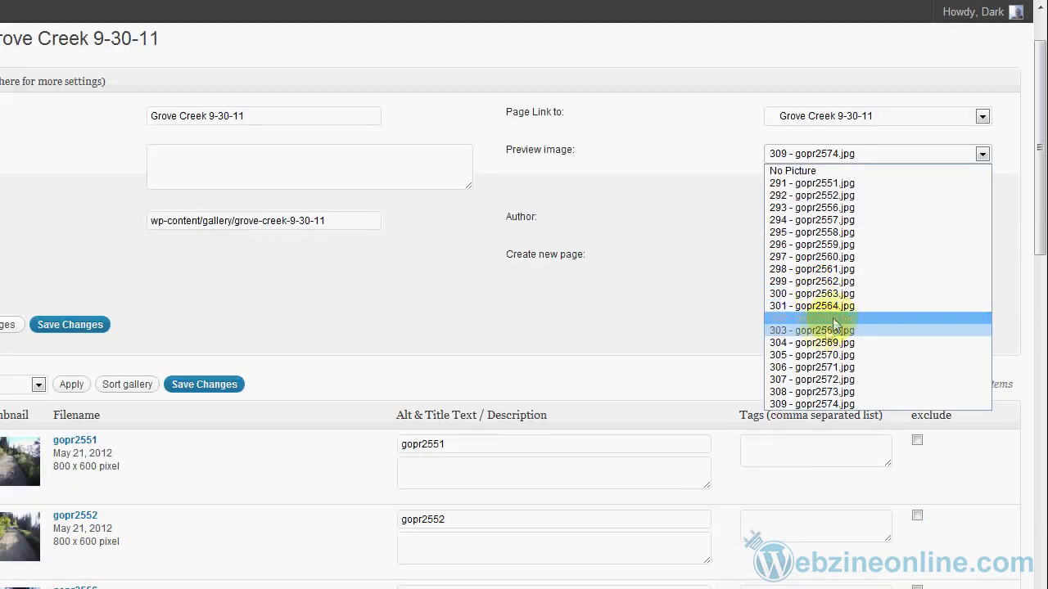
click(832, 247)
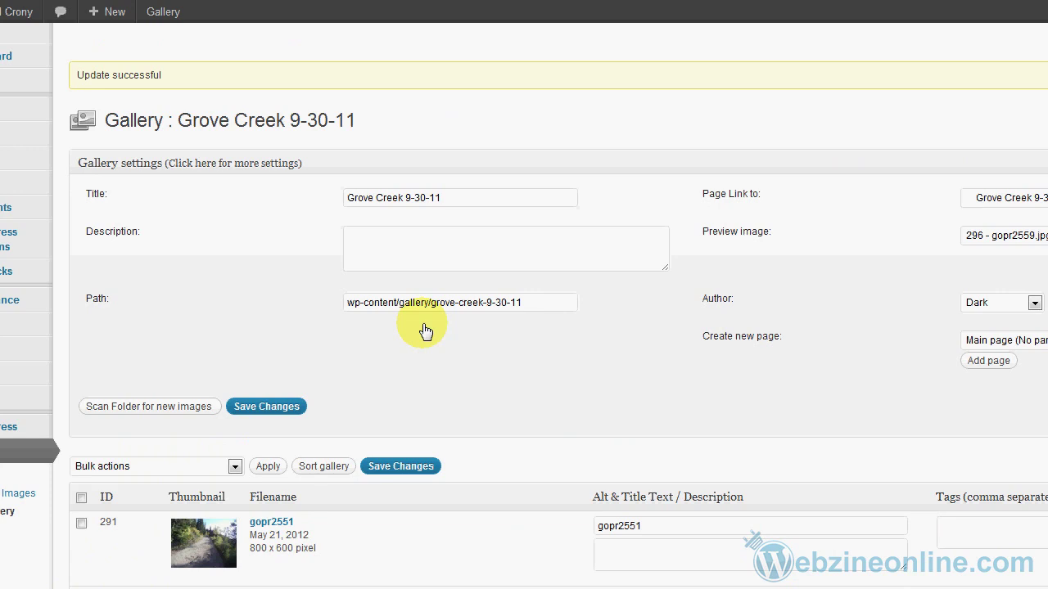
Examine the alt and title text and description fields of the gallery's images through the end of the list.
scroll(425, 330, down, 3)
drag(680, 280, 574, 279)
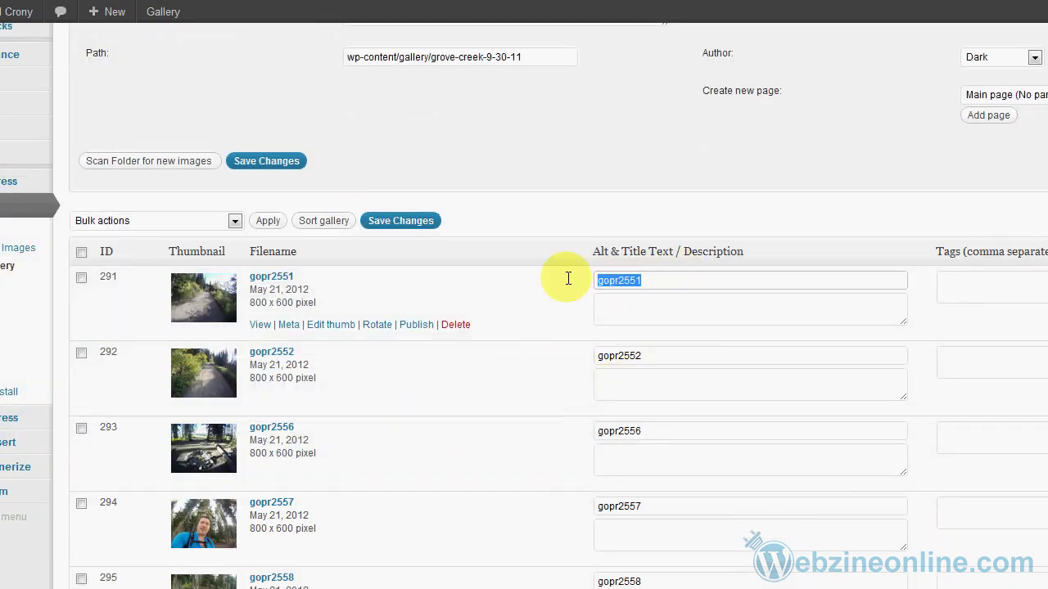
drag(644, 355, 594, 357)
click(633, 392)
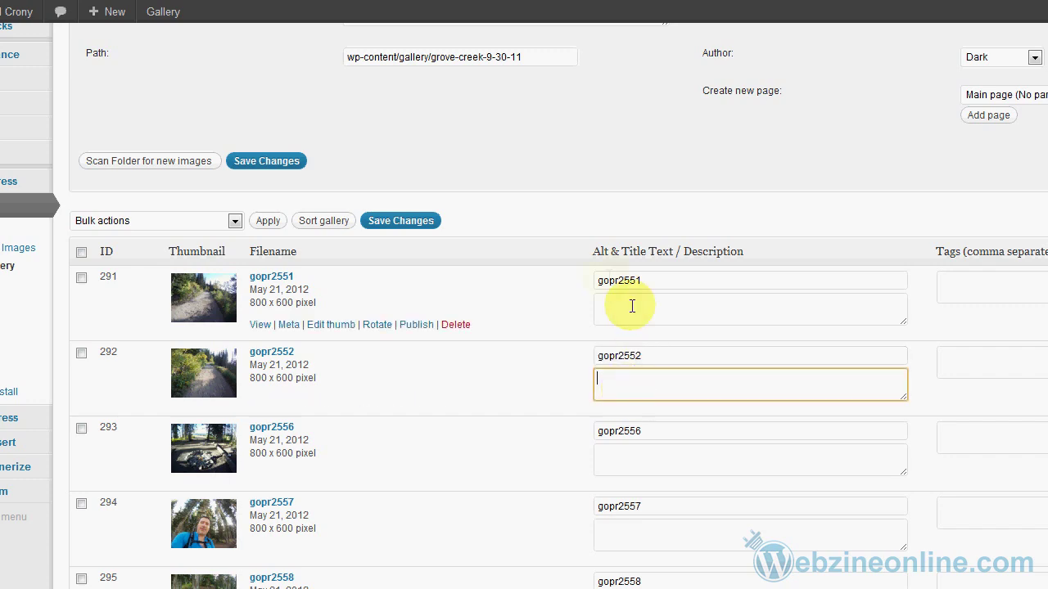
click(622, 309)
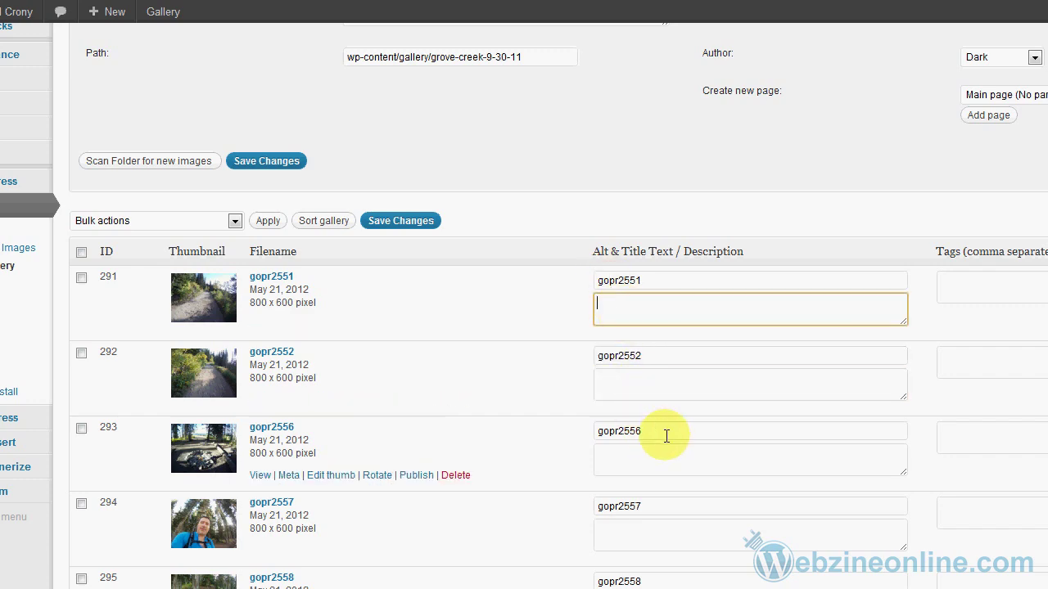
scroll(666, 417, down, 4)
scroll(655, 401, down, 6)
scroll(650, 410, down, 7)
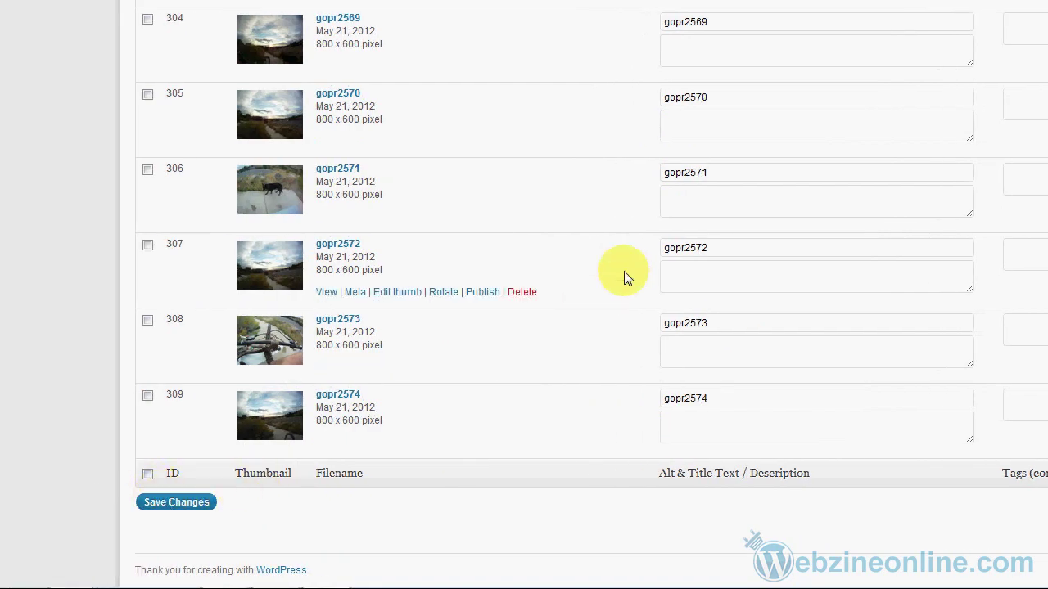
Add the Grove Creek 9-30-11 gallery to the top of the 2012 album and update the album.
scroll(622, 276, up, 20)
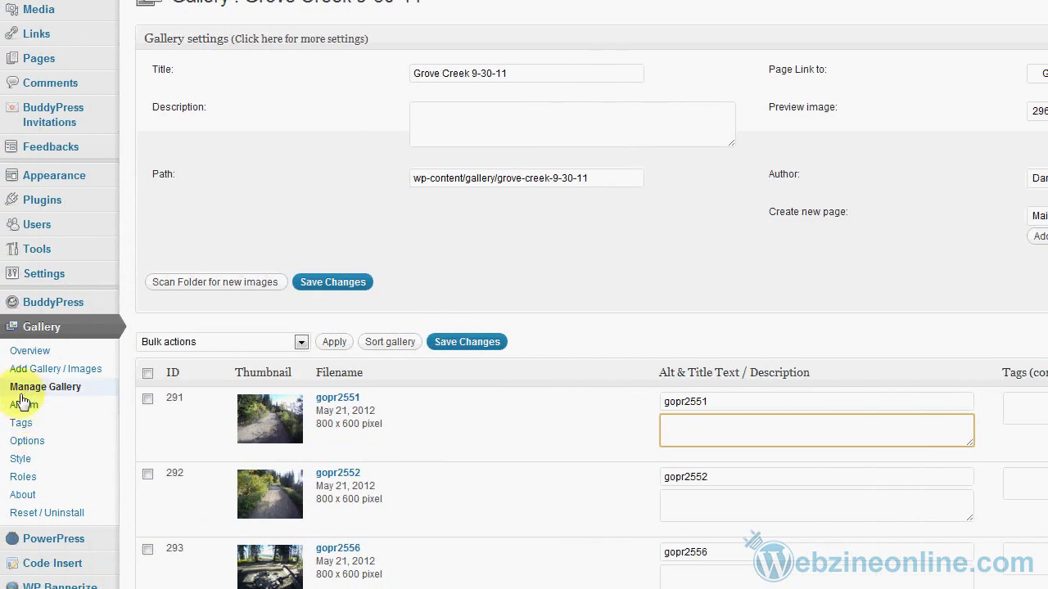
click(23, 407)
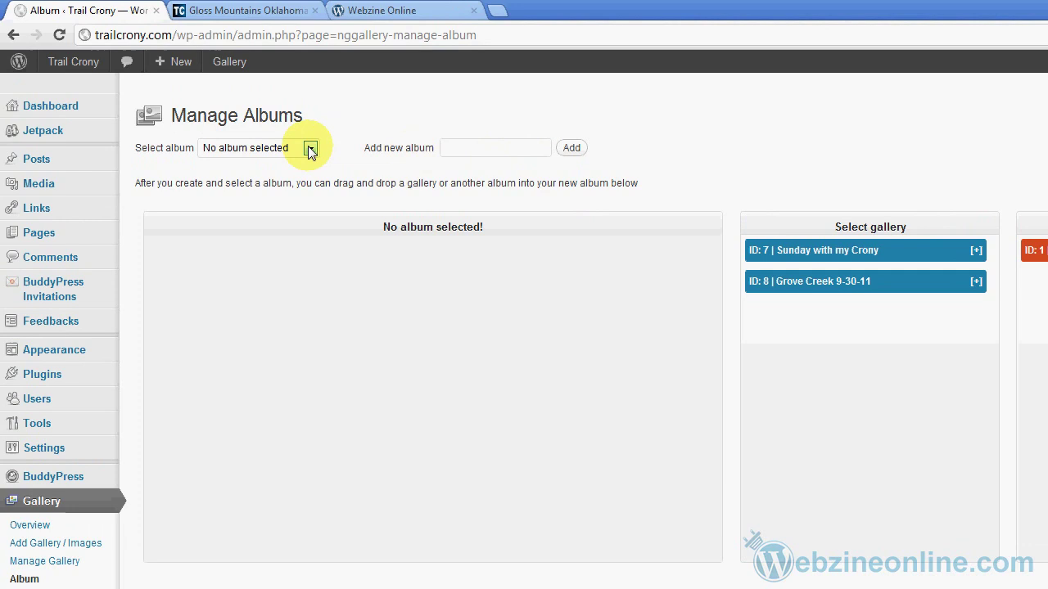
click(311, 150)
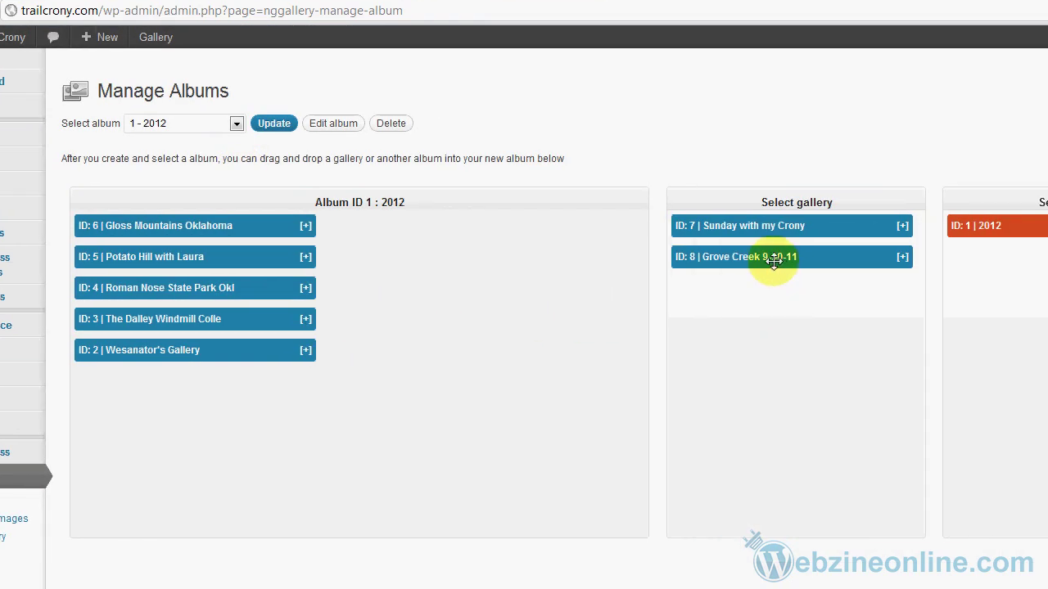
drag(773, 261, 207, 227)
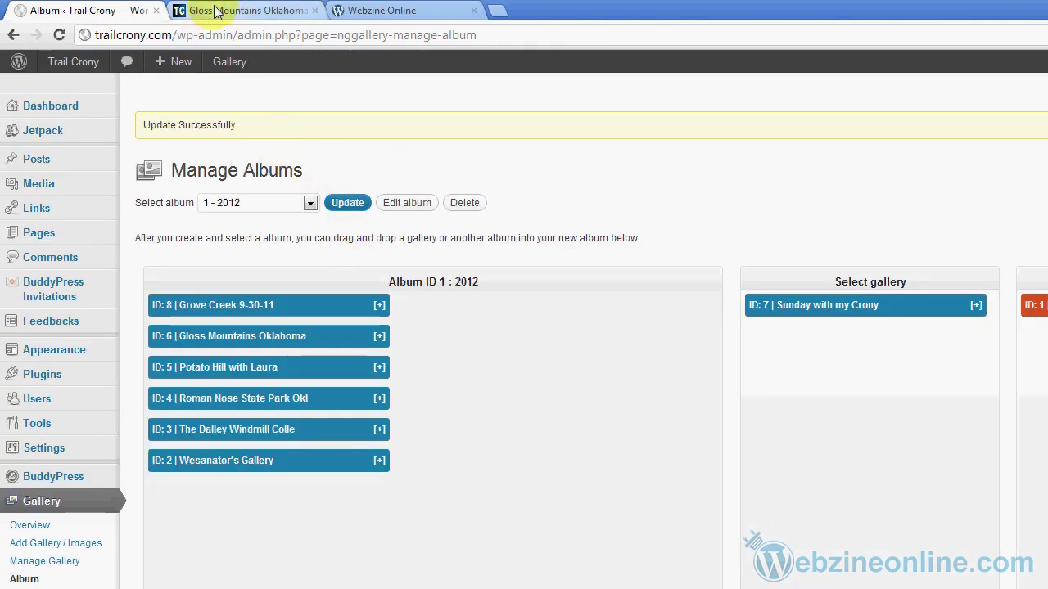
Check the Grove Creek 9-30-11 entry on the public site's Photo Gallery page.
click(214, 11)
scroll(237, 196, up, 3)
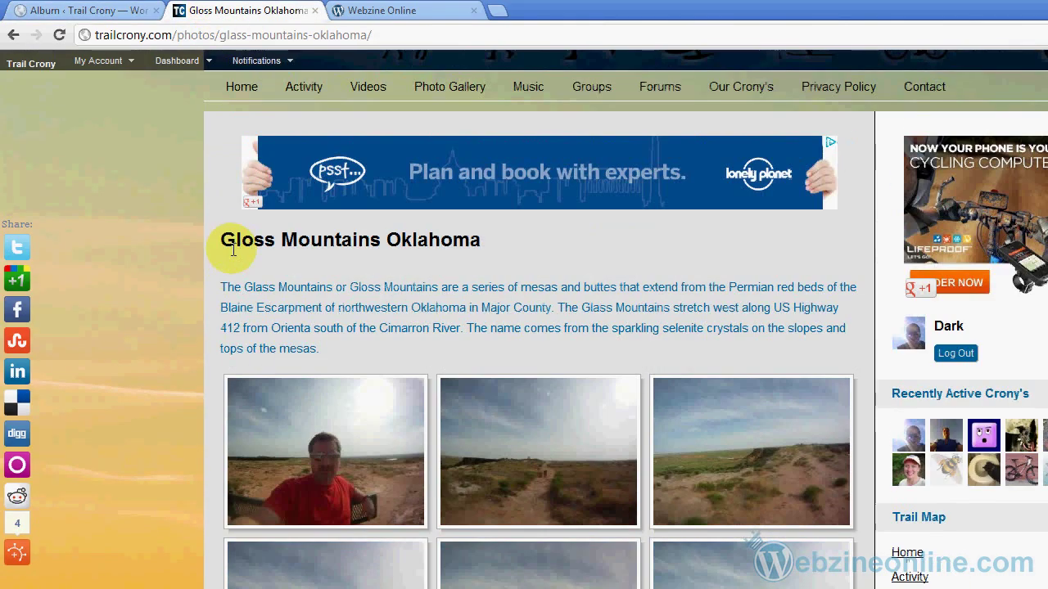
click(450, 87)
scroll(565, 262, up, 3)
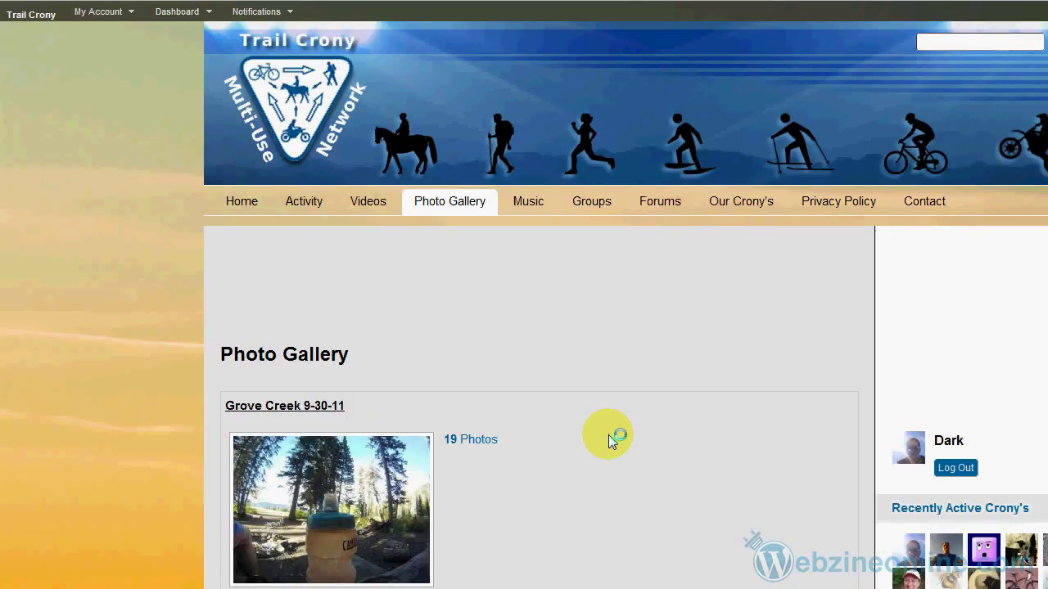
scroll(648, 418, down, 2)
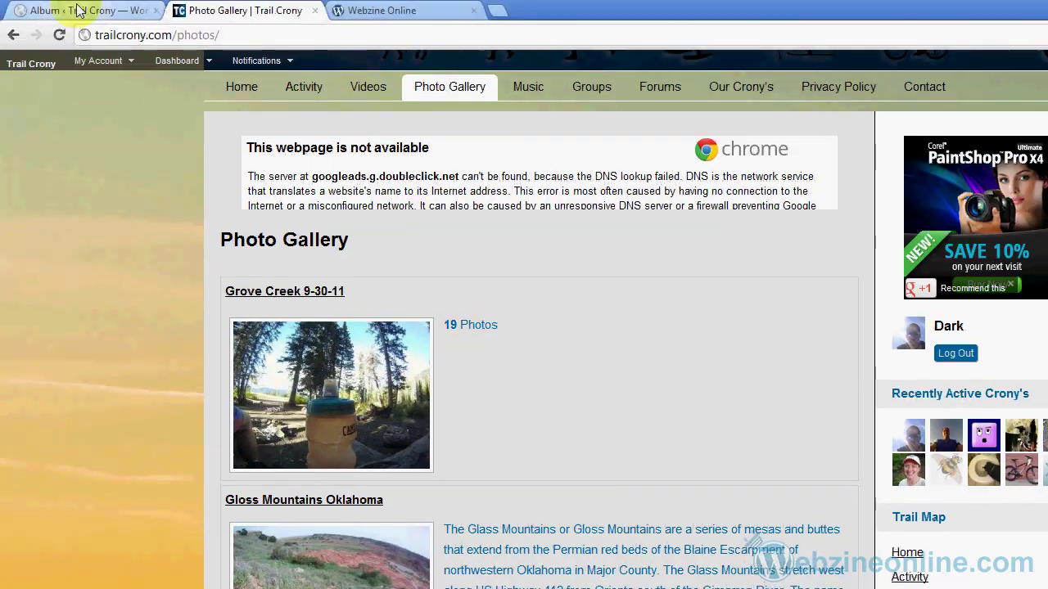
Set the Grove Creek 9-30-11 gallery's description to "sksgbasbgsgbslgbsbgvskgdsgfkfgsjkgskgdgfdygfdgfeds" and save the changes.
click(74, 11)
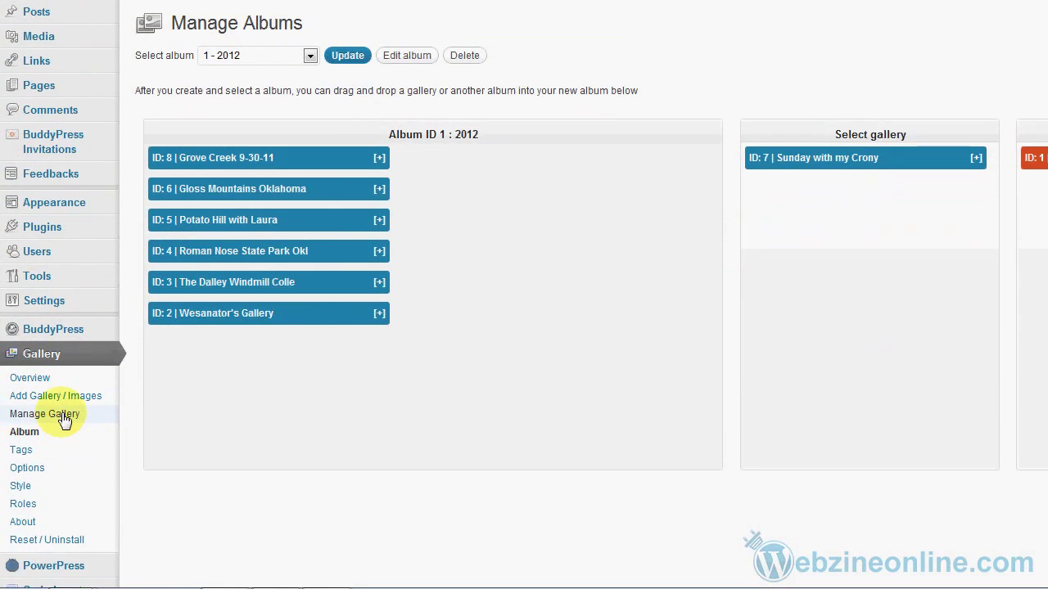
click(65, 562)
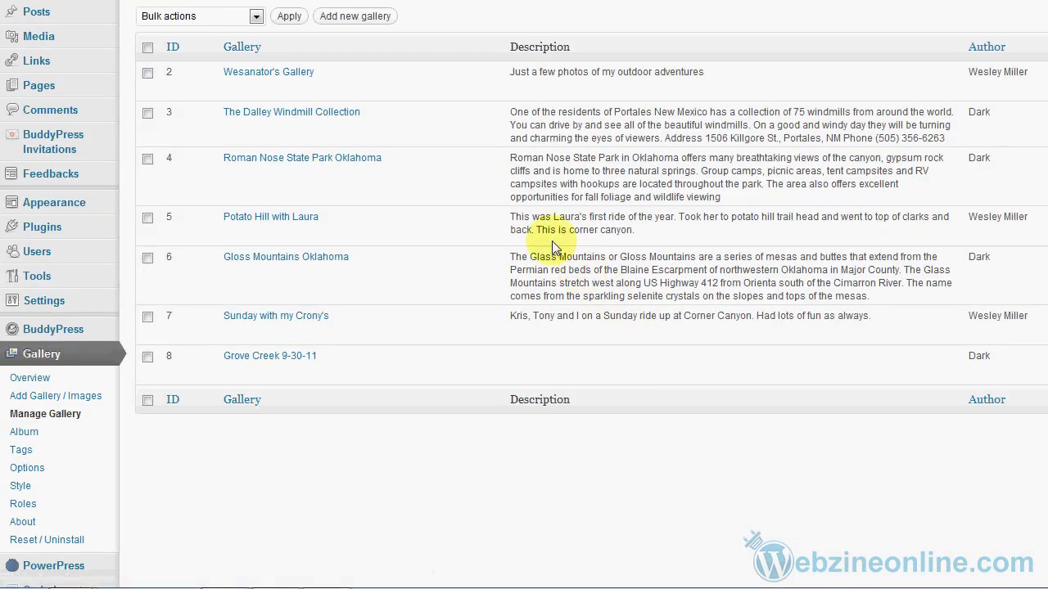
click(286, 360)
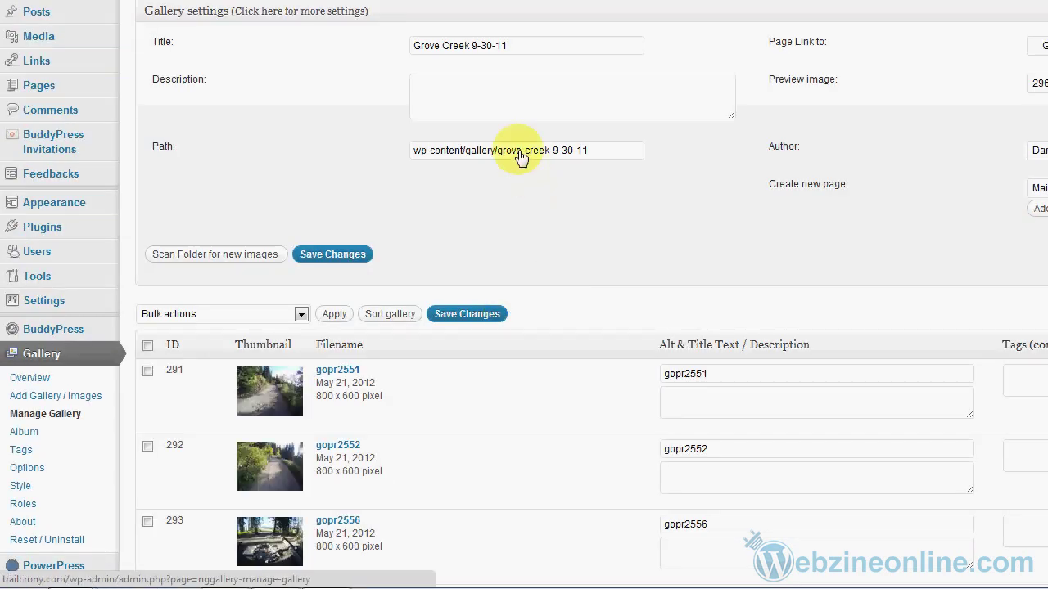
scroll(491, 152, up, 1)
click(466, 160)
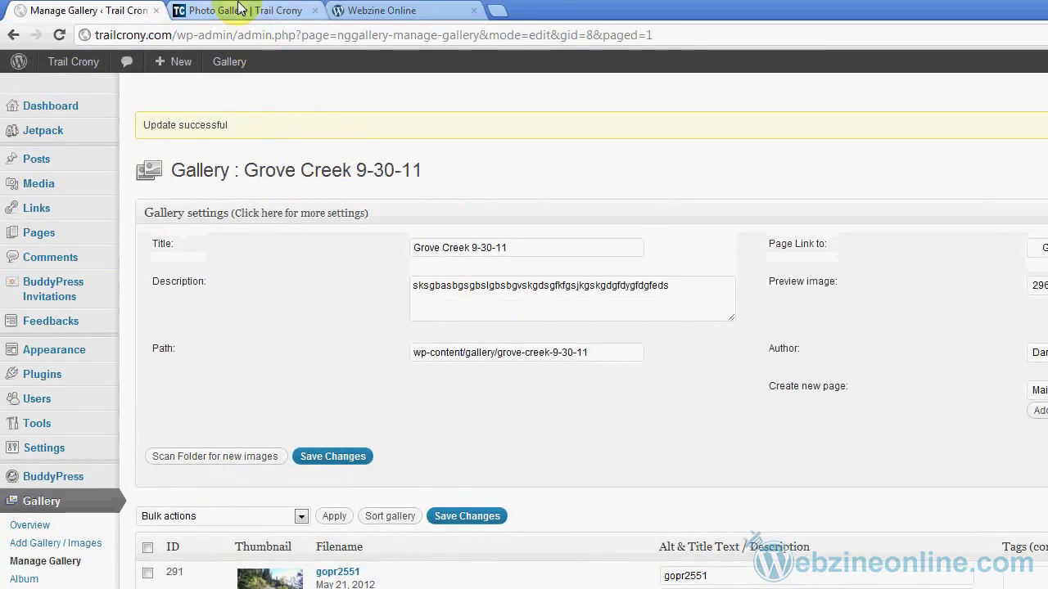
Open the Grove Creek 9-30-11 gallery from the refreshed public Photo Gallery page and highlight "photos" in its address.
click(236, 11)
click(59, 35)
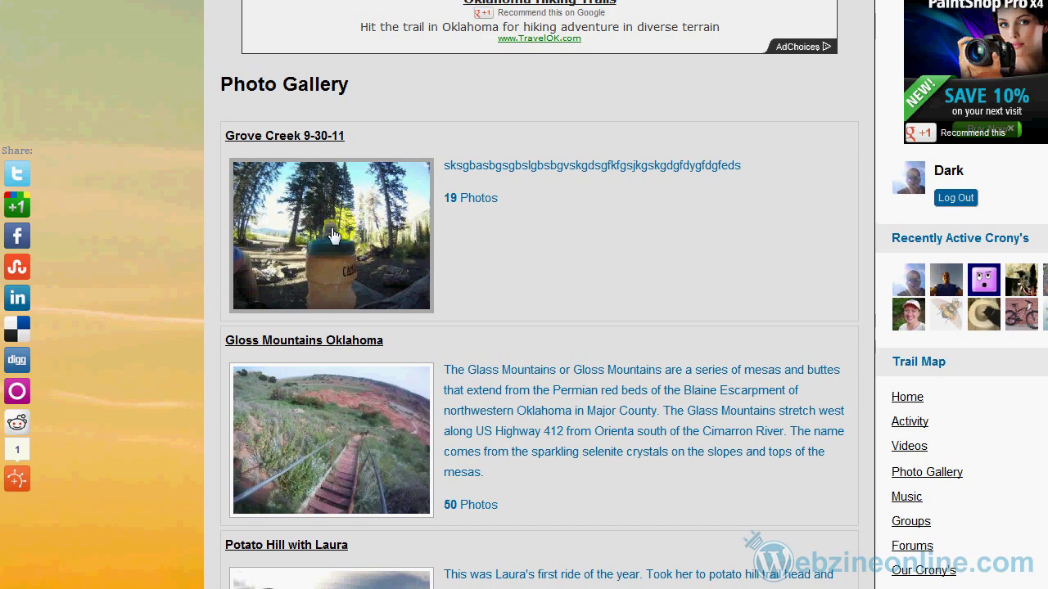
click(332, 233)
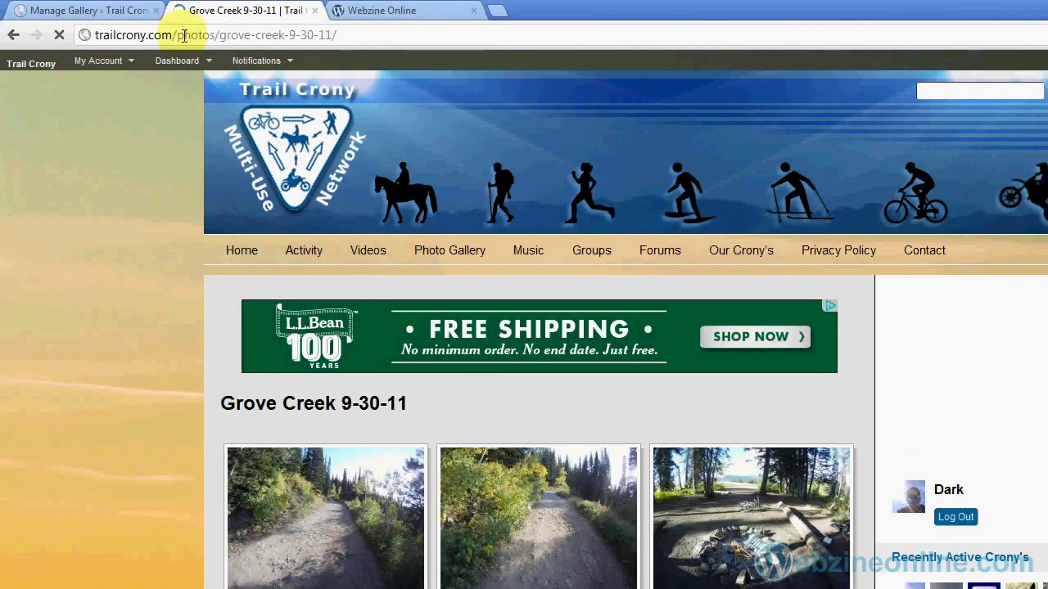
drag(178, 36, 216, 37)
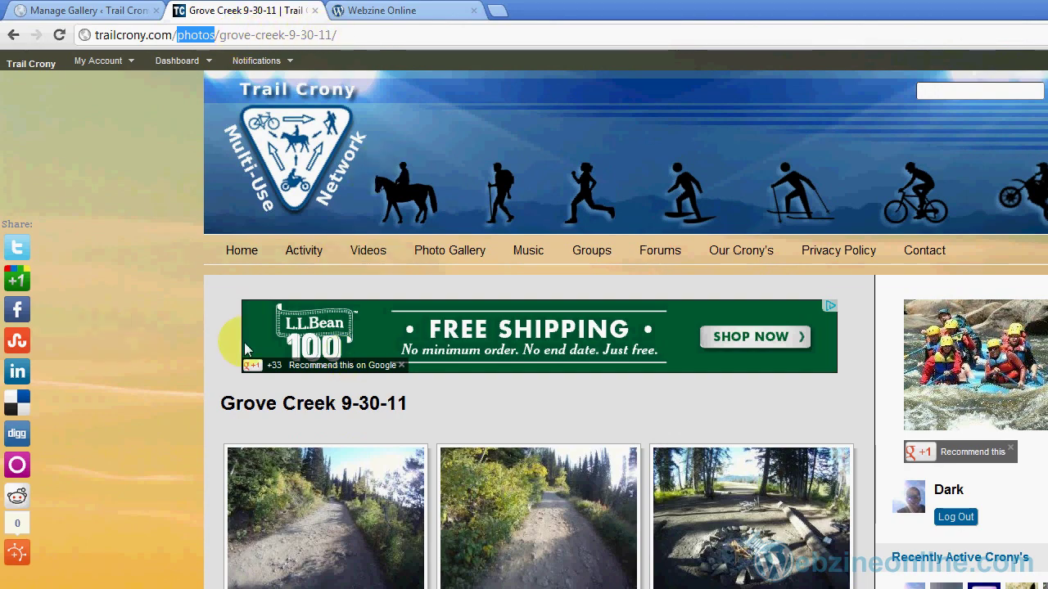
View the gopr2558 image enlarged, close it, and return to the Grove Creek 9-30-11 gallery's admin settings.
scroll(246, 350, down, 4)
click(543, 352)
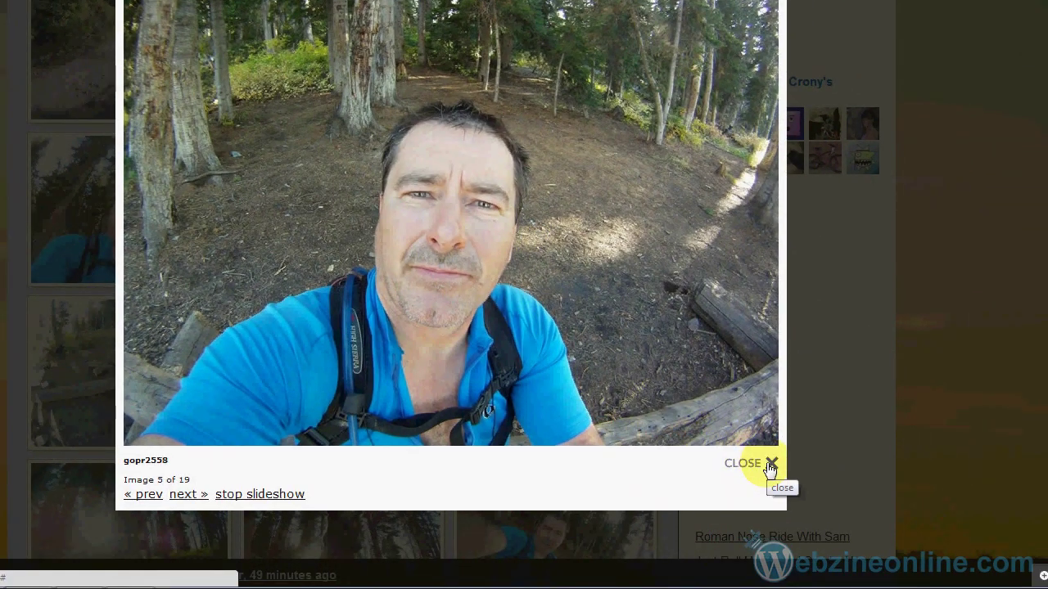
click(771, 465)
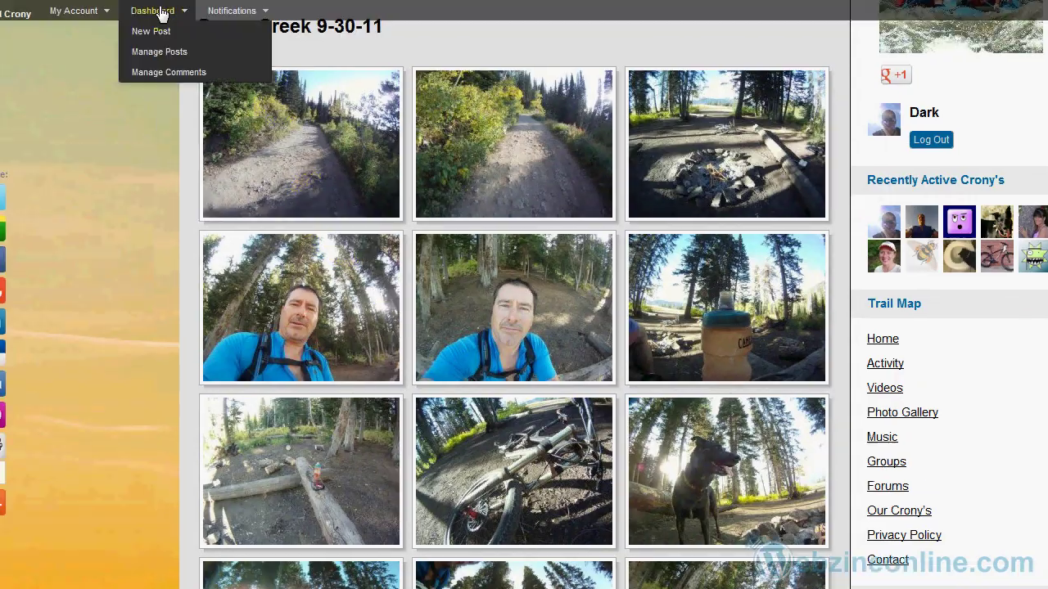
click(94, 11)
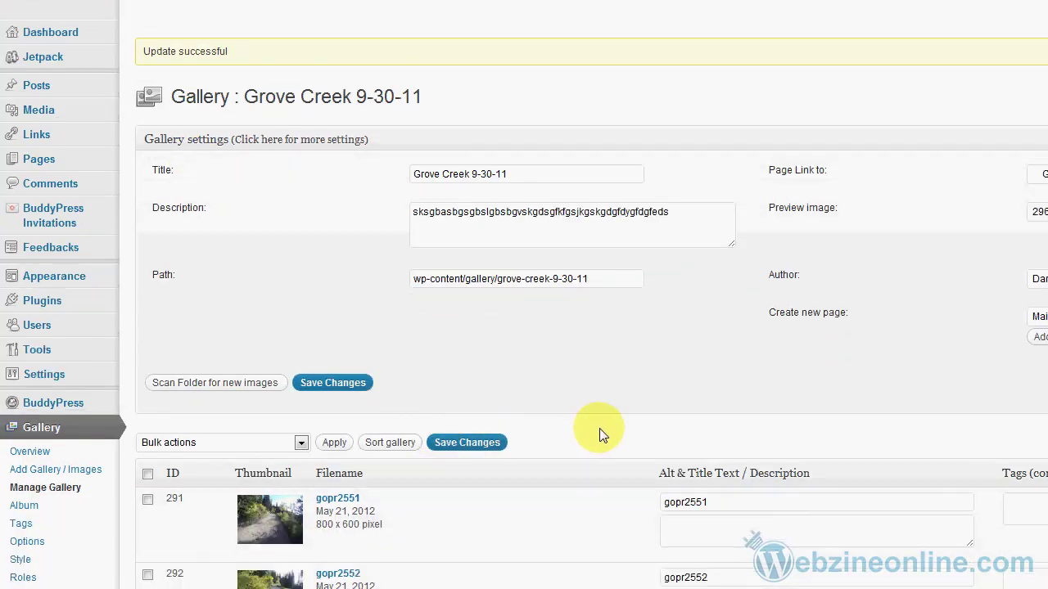